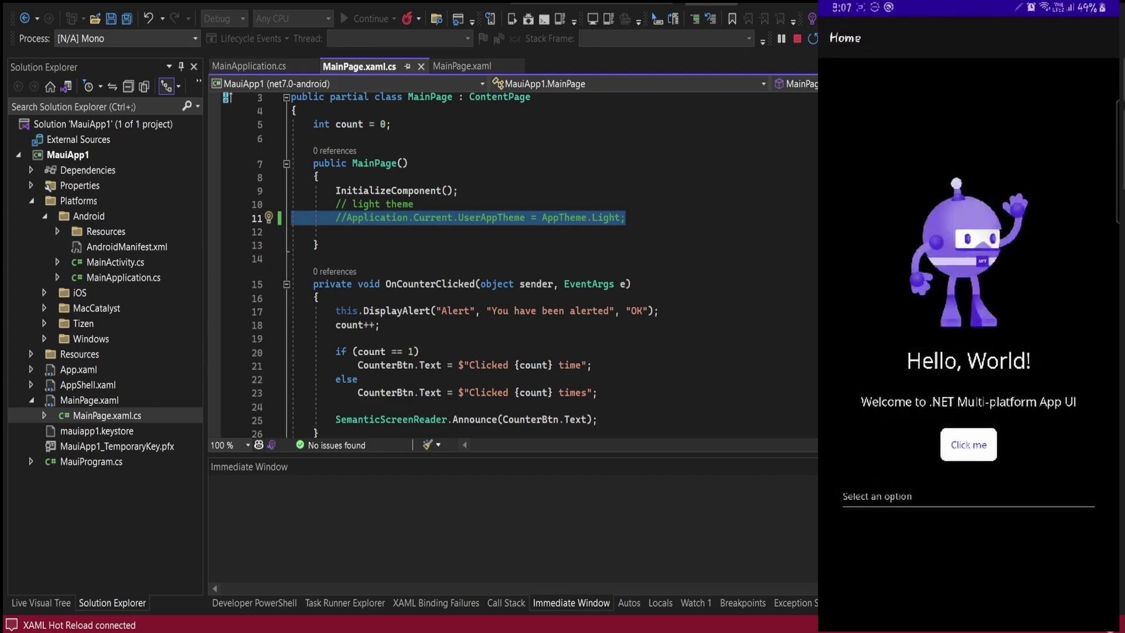
Uncomment the UserAppTheme = AppTheme.Light line in MainPage.xaml.cs and save the file.
left_click(697, 217)
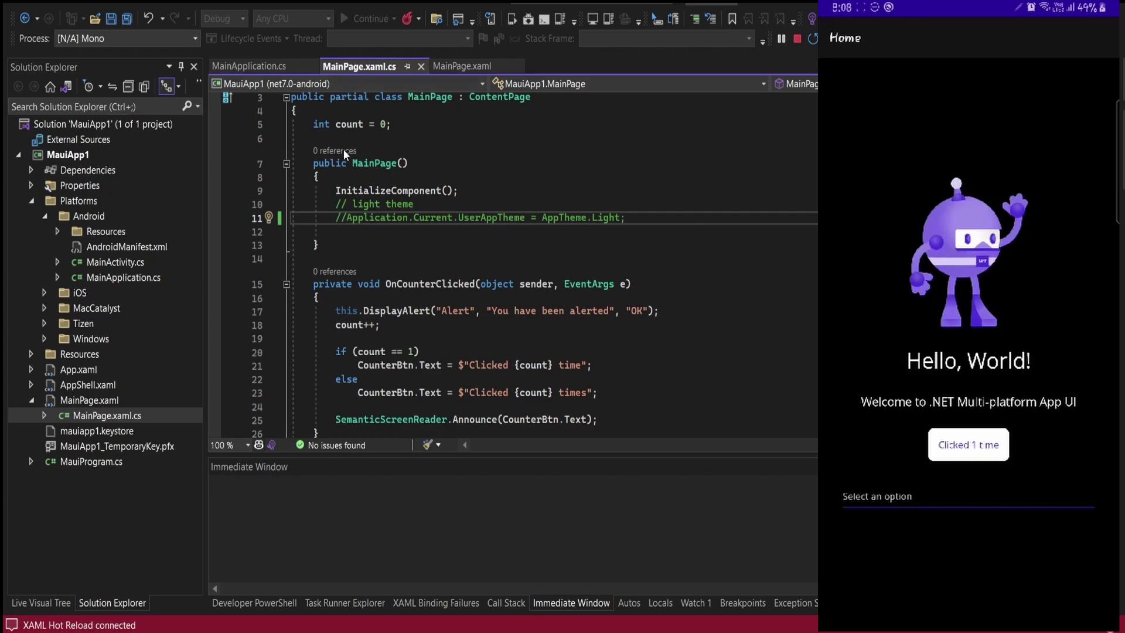
key("BackSpace")
key("BackSpace")
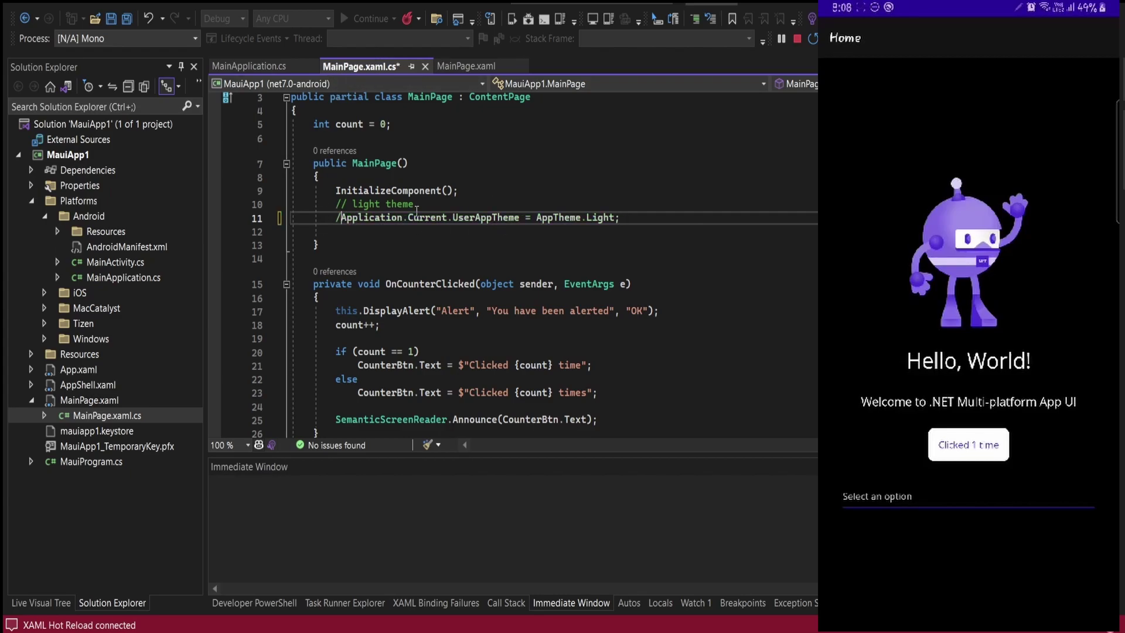
key("End")
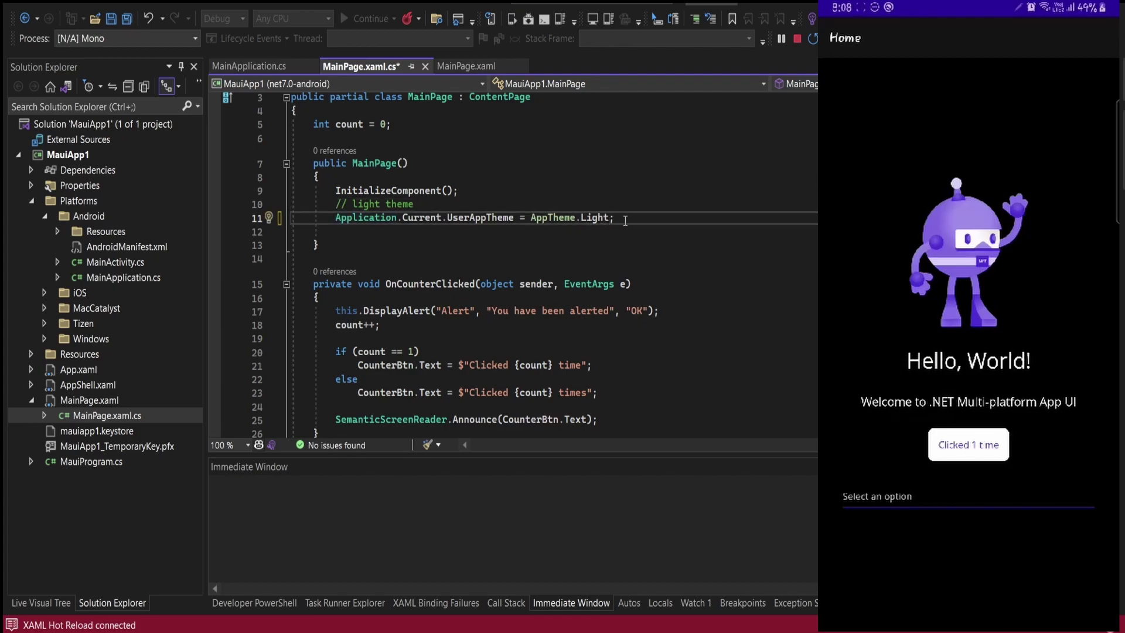
key("ctrl+s")
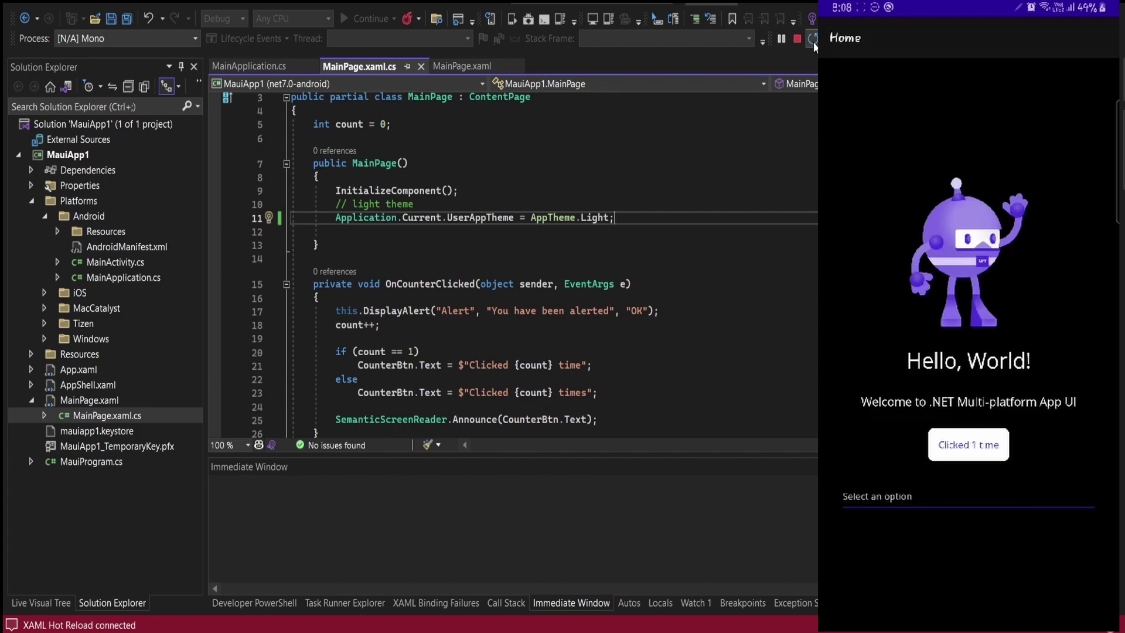
Restart debugging so the app redeploys to the phone in light theme.
left_click(813, 38)
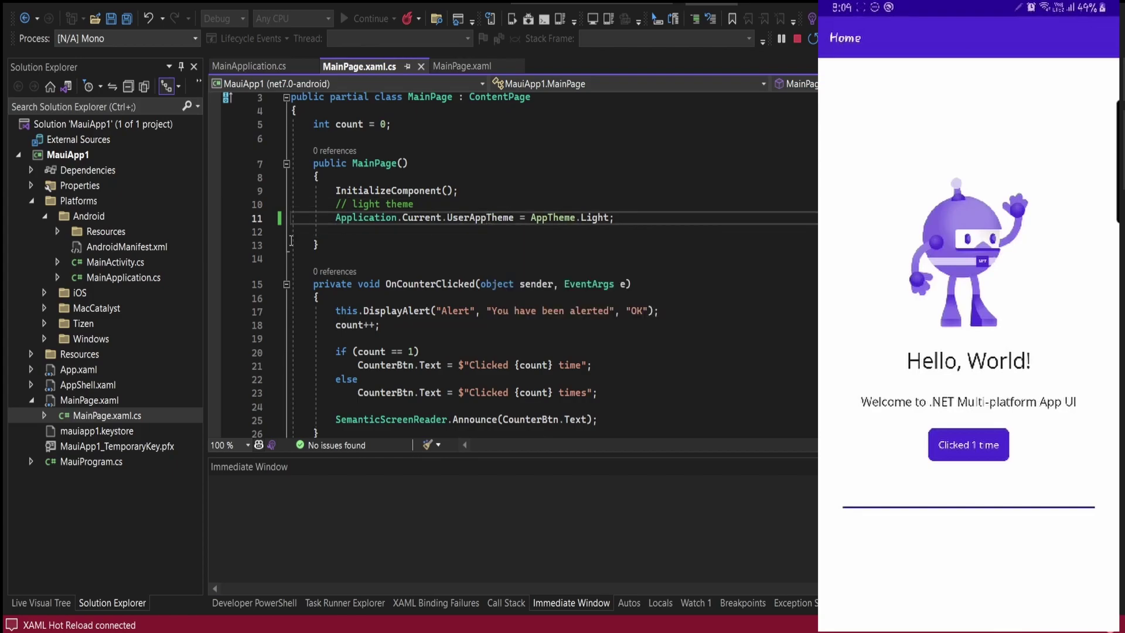
Uncomment the AppCompatDelegate.DefaultNightMode = ModeNightNo line in MainApplication.cs.
left_click(512, 285)
mouse_move(496, 284)
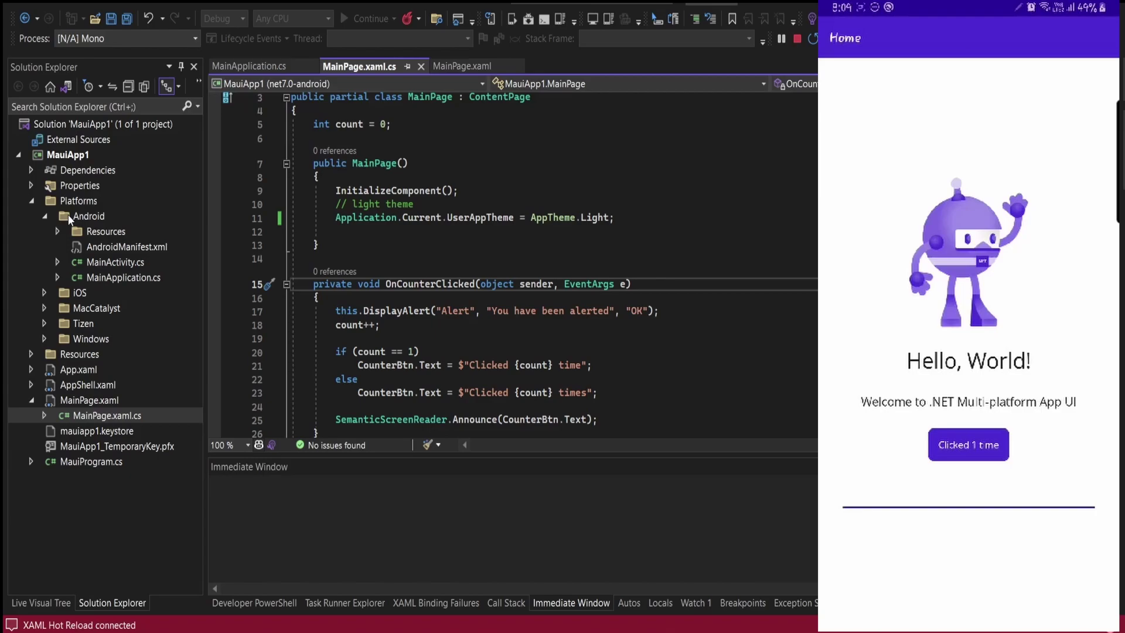
double_click(103, 277)
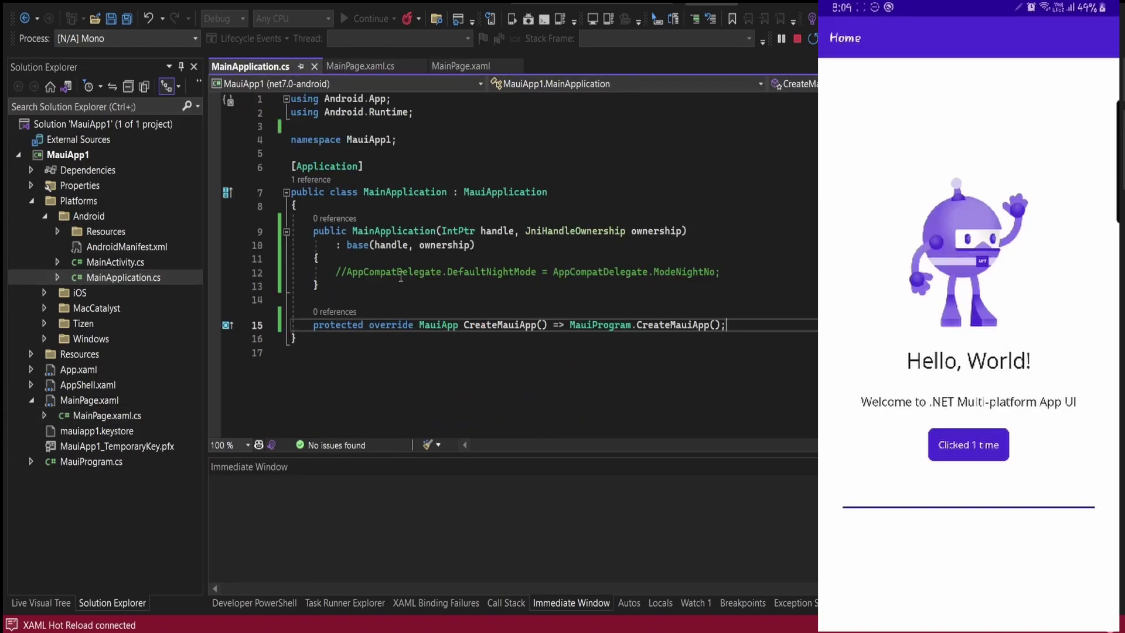
left_click_drag(348, 272, 558, 282)
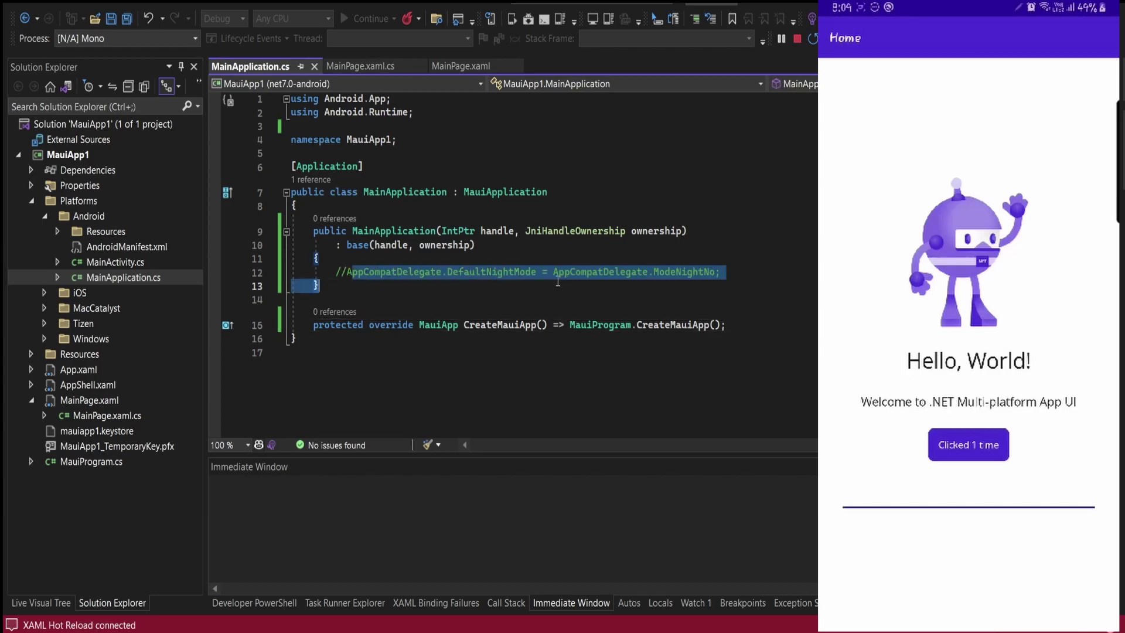
left_click(347, 273)
key("BackSpace")
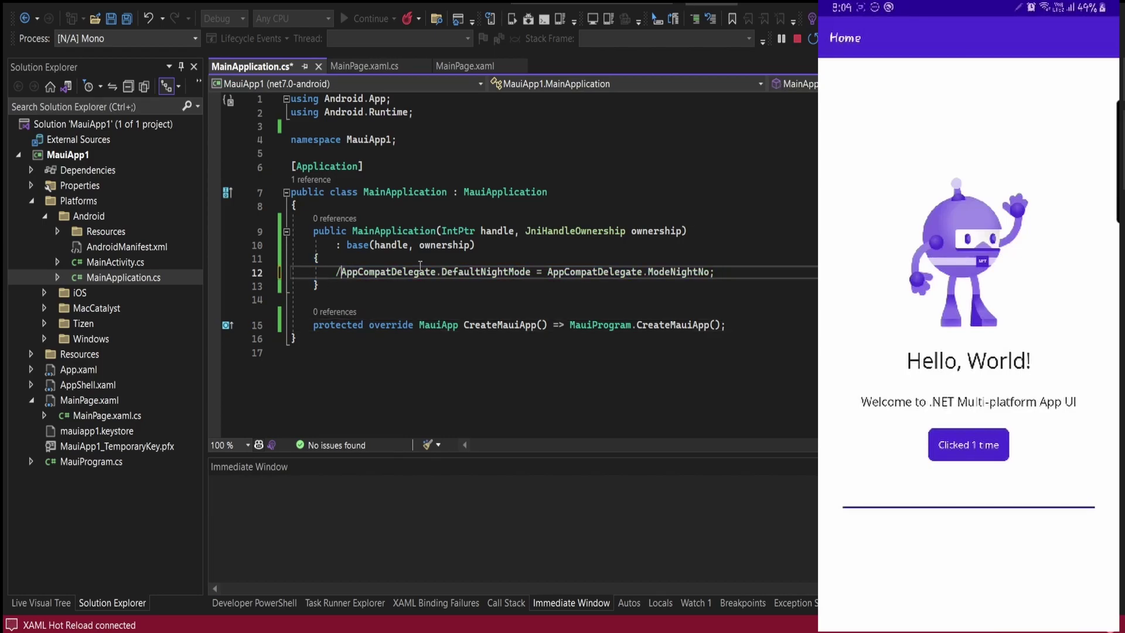
key("BackSpace")
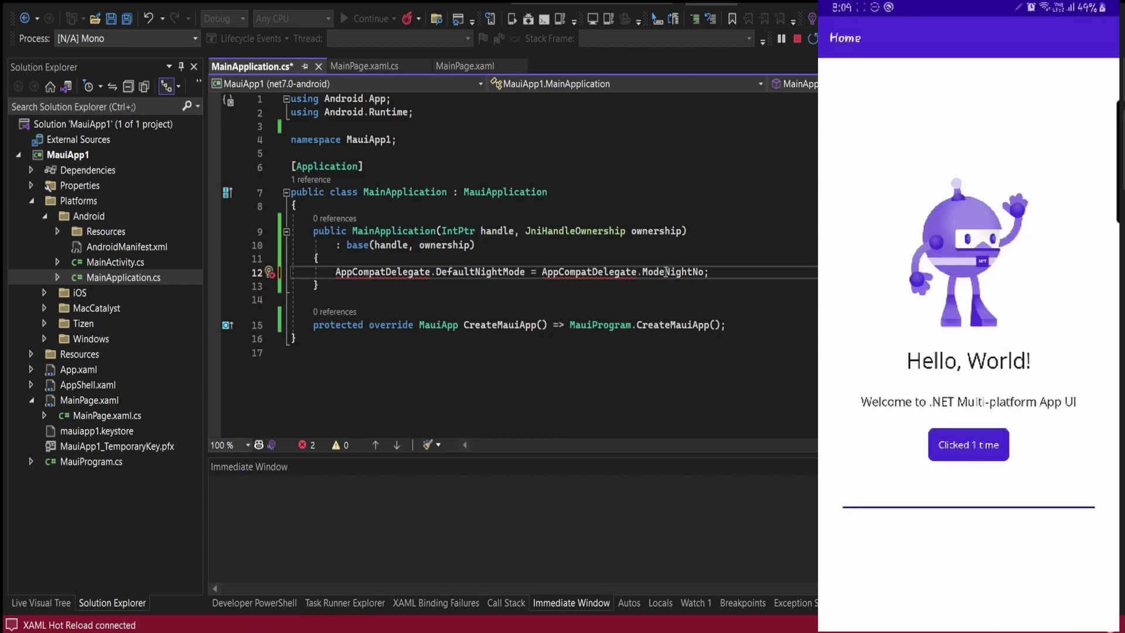
Fix the AppCompatDelegate error by adding a using AndroidX.AppCompat.App directive.
left_click(666, 272)
left_click(722, 275)
mouse_move(370, 272)
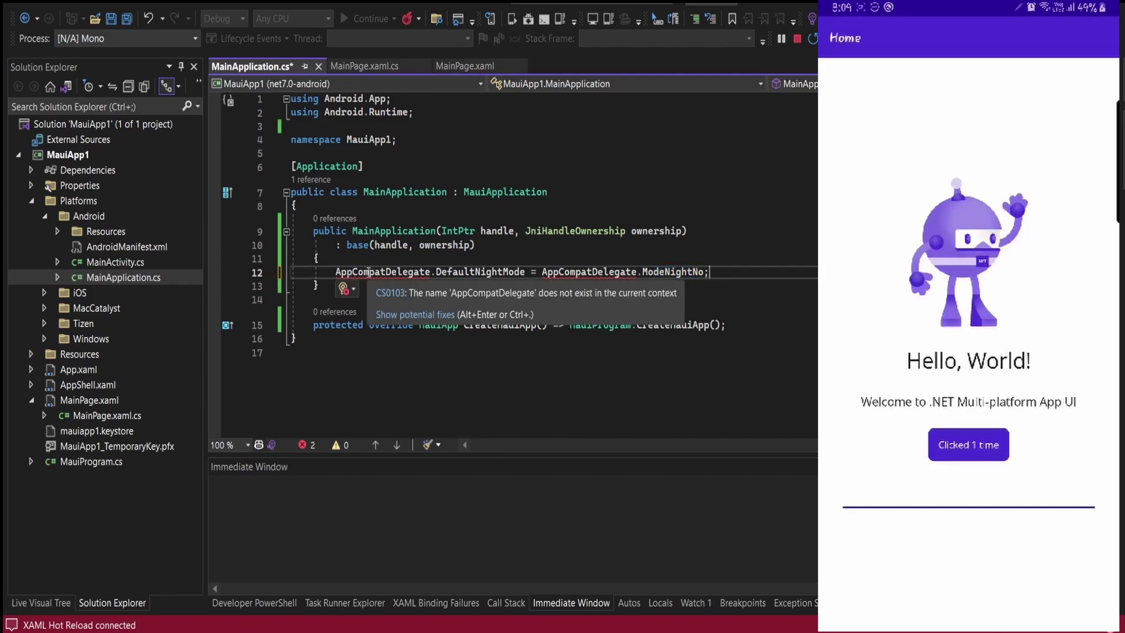
left_click(402, 316)
left_click(385, 308)
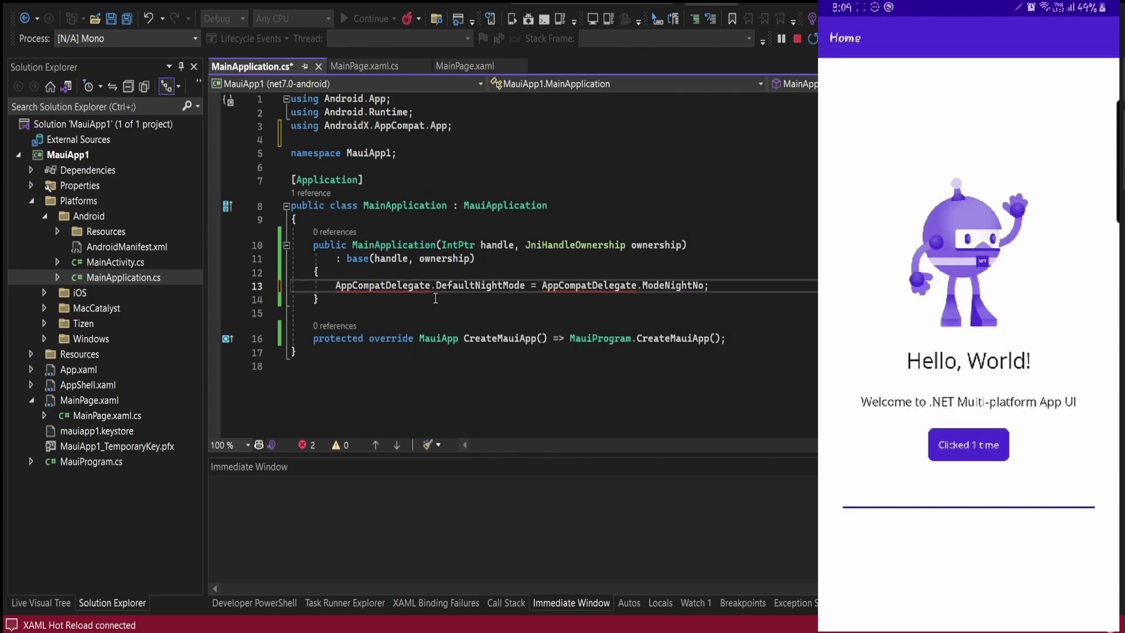
key("Down")
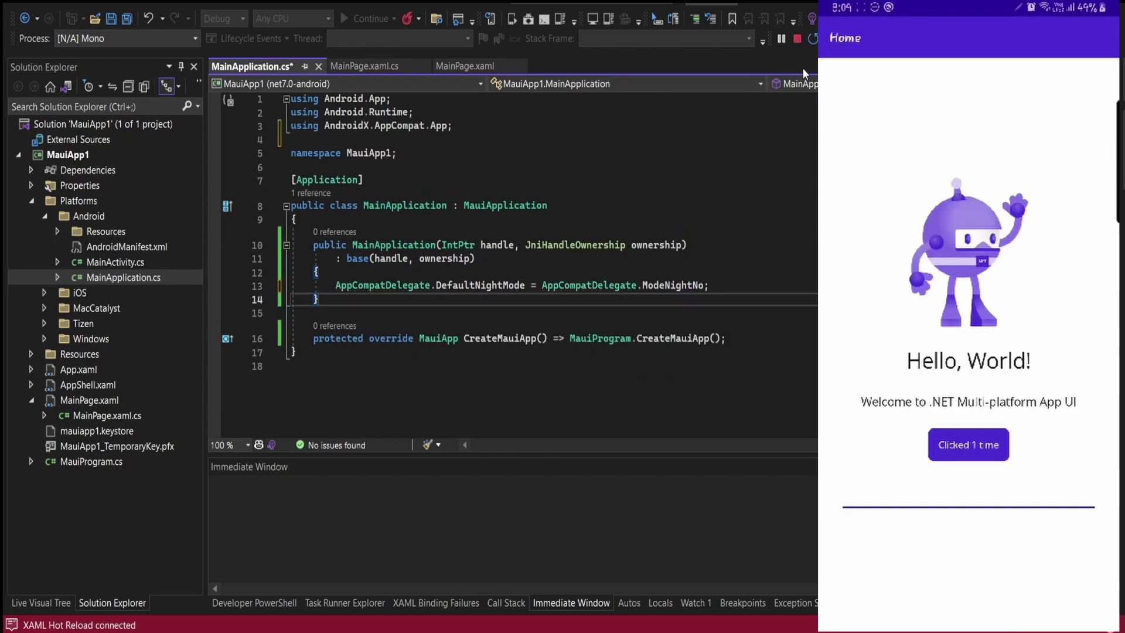
Restart debugging to redeploy the app with night mode disabled.
left_click(814, 40)
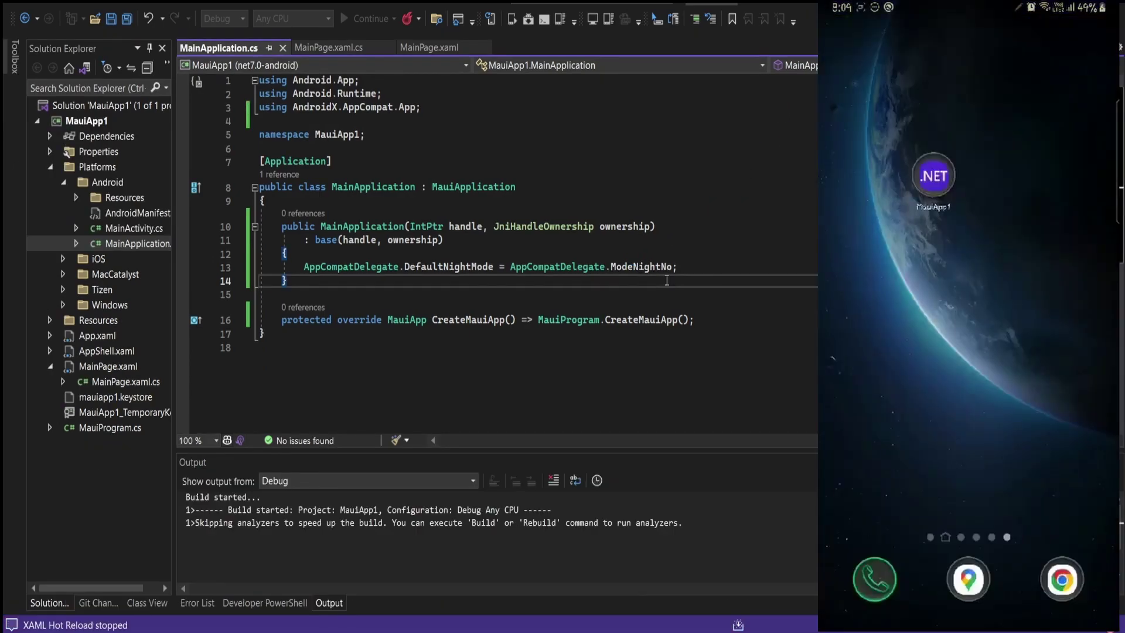